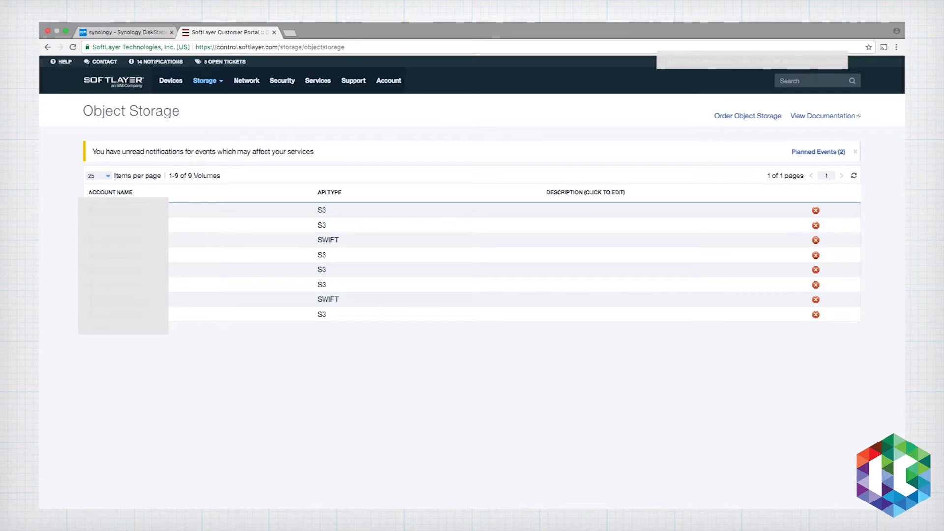
- Create a Cold Vault bucket named itiro-synology in the S3 object storage account
click(140, 289)
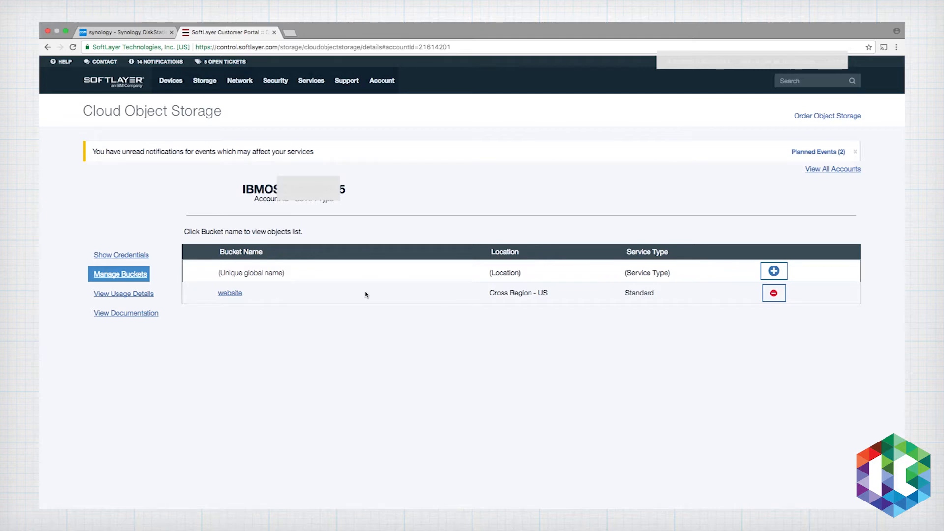
click(774, 271)
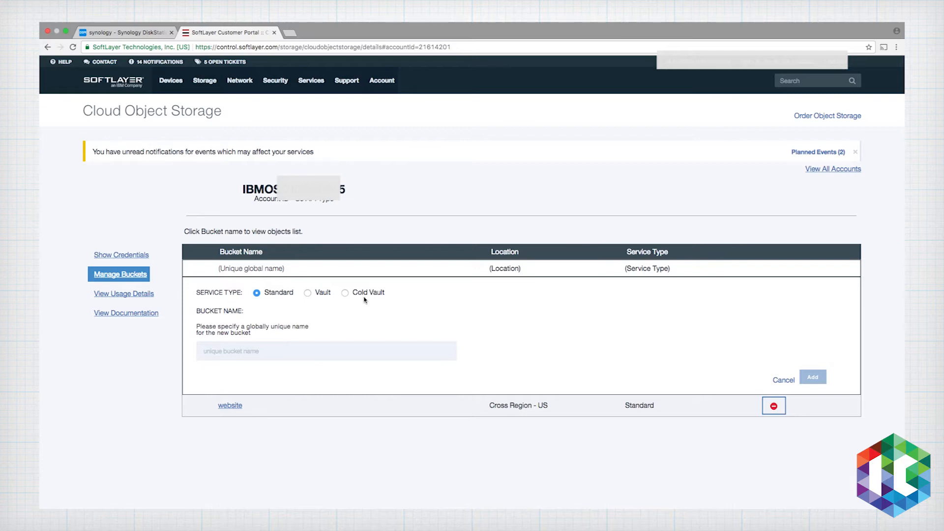
click(345, 293)
text(itiro-)
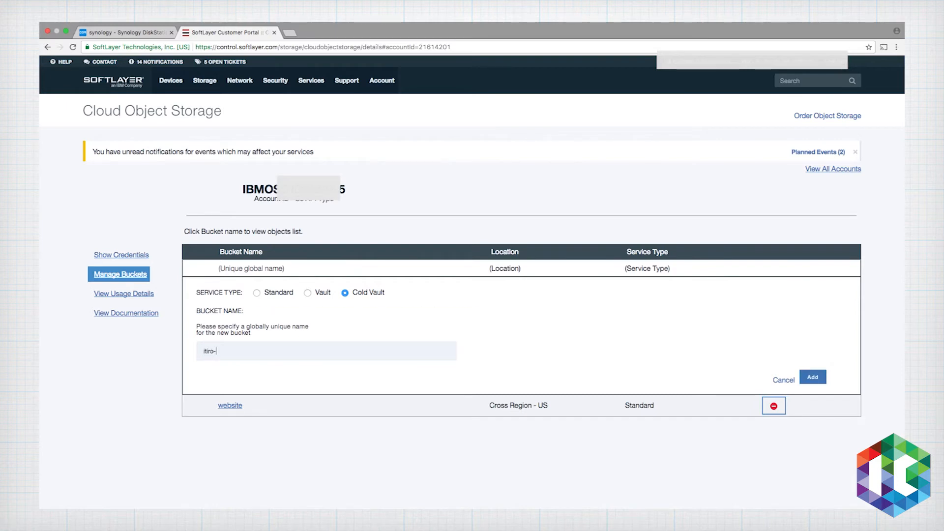
text(synology)
click(815, 378)
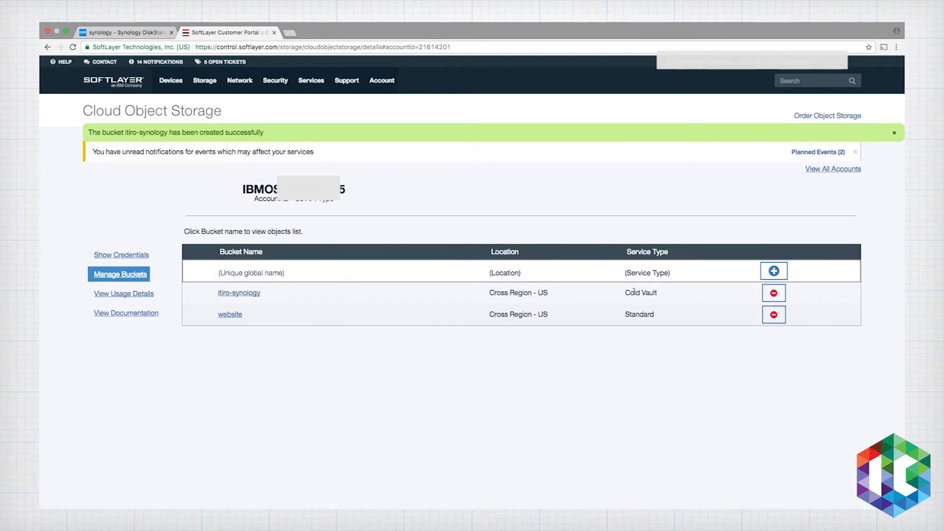
- Check the service type and location of the itiro-synology bucket
drag(626, 292, 658, 292)
click(464, 374)
drag(491, 295, 547, 292)
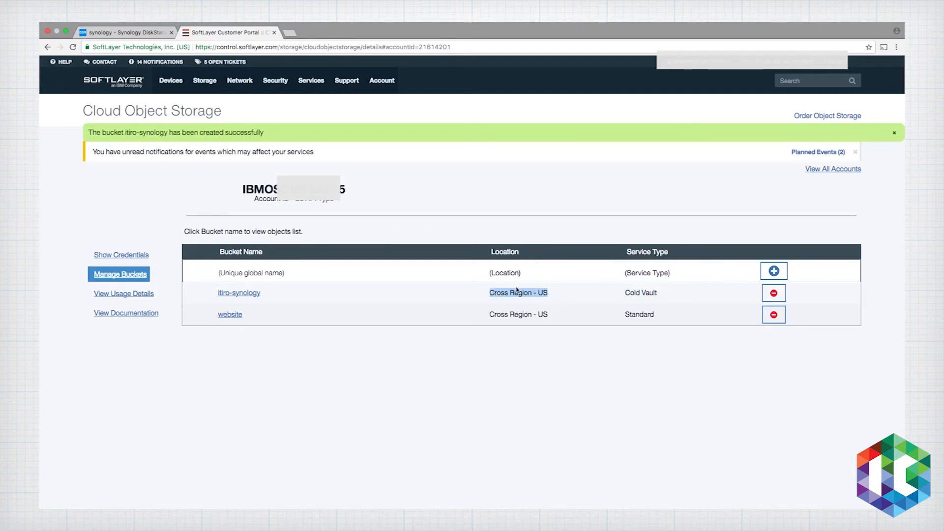
click(548, 291)
double_click(540, 292)
click(483, 308)
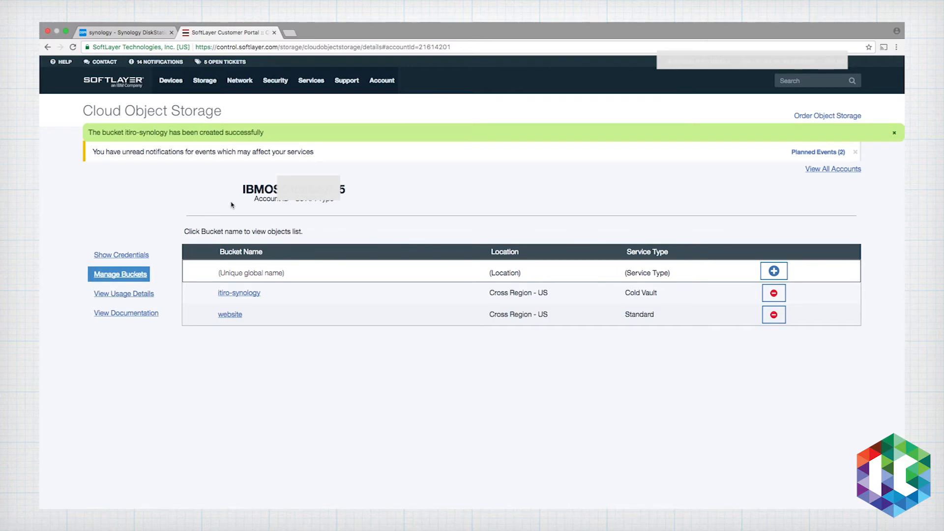
- Copy the public us-geo authentication endpoint from the storage account's credentials page
click(142, 257)
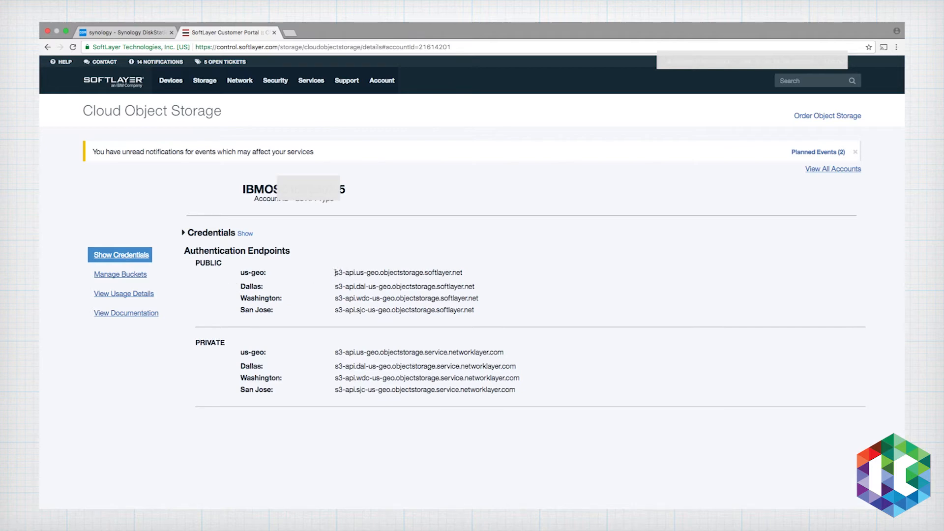
drag(335, 272, 462, 272)
key(super+c)
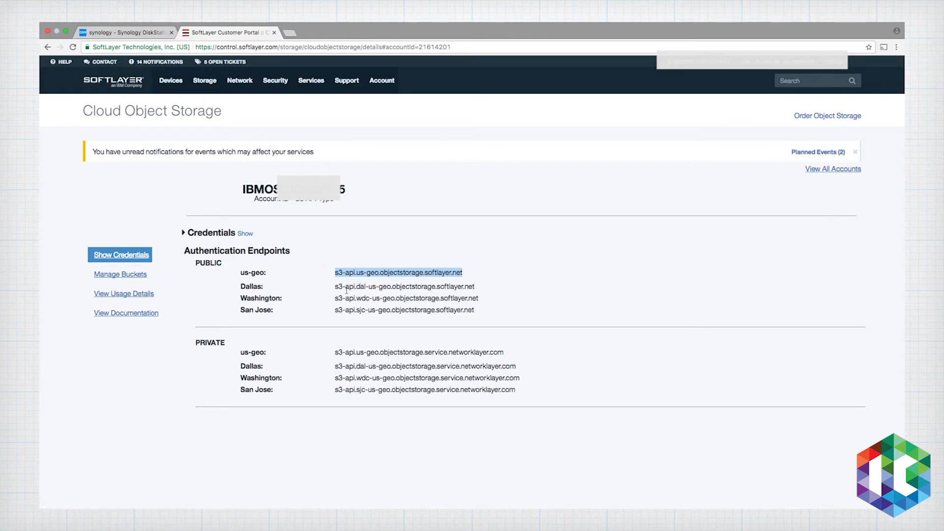
- Switch to the Synology DiskStation, reopen Hyper Backup and choose S3 Storage as the backup destination type
click(157, 33)
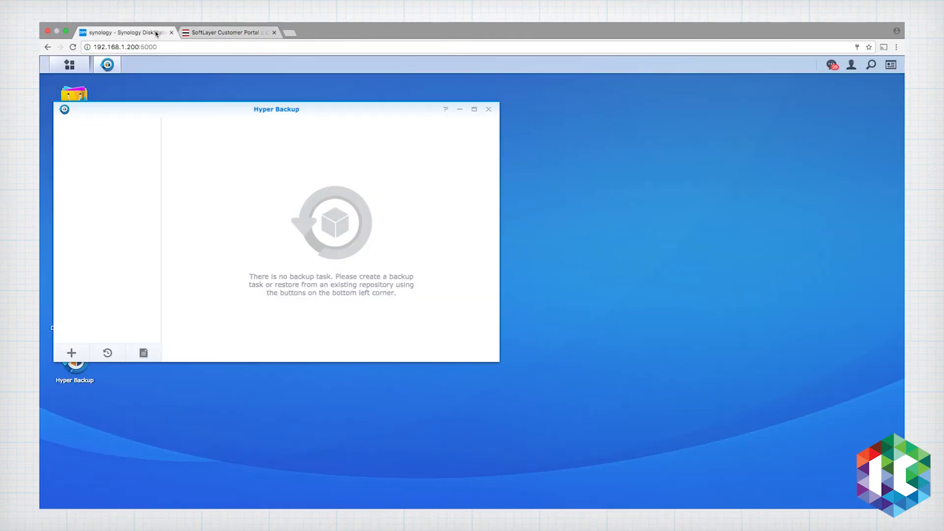
click(490, 109)
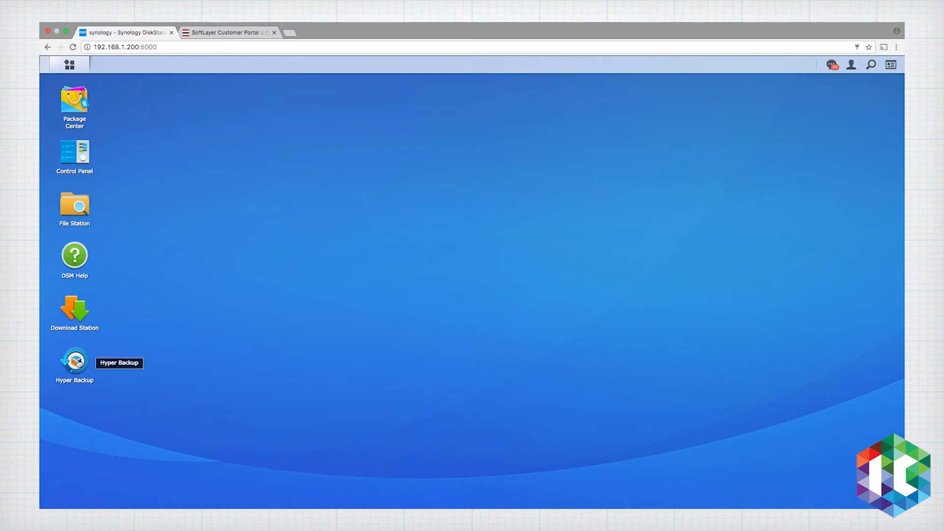
click(81, 354)
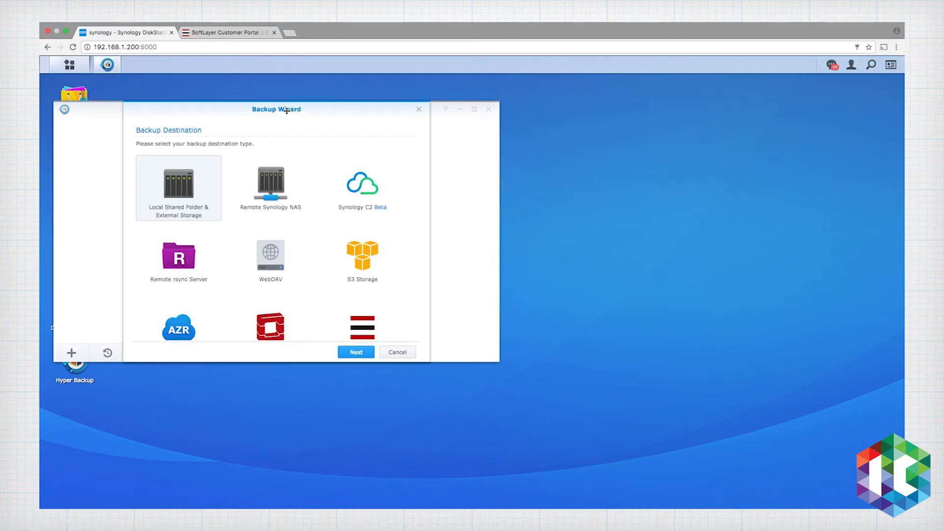
drag(296, 110, 395, 104)
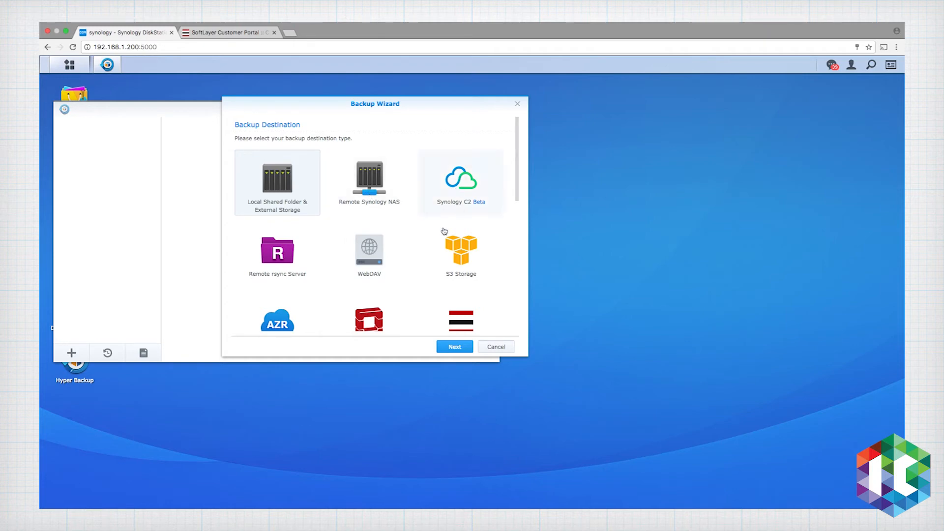
scroll(411, 276, down, 2)
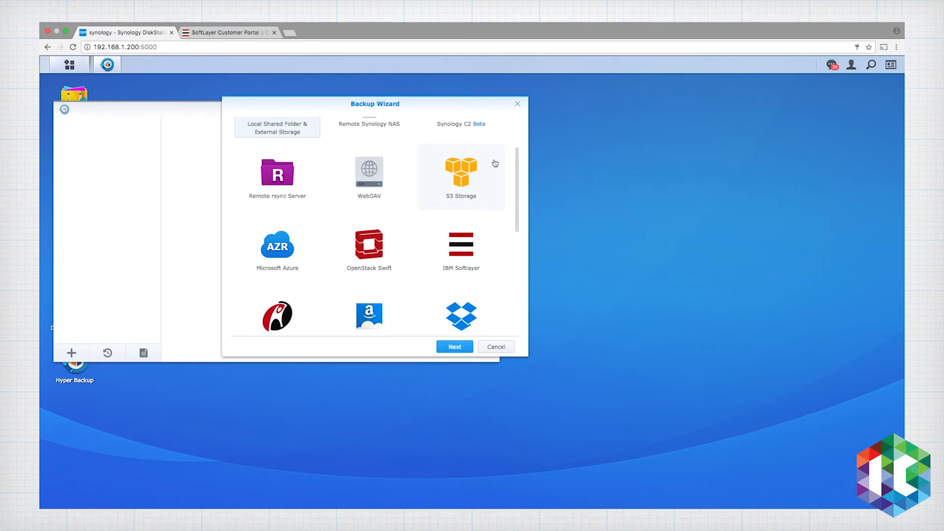
click(464, 178)
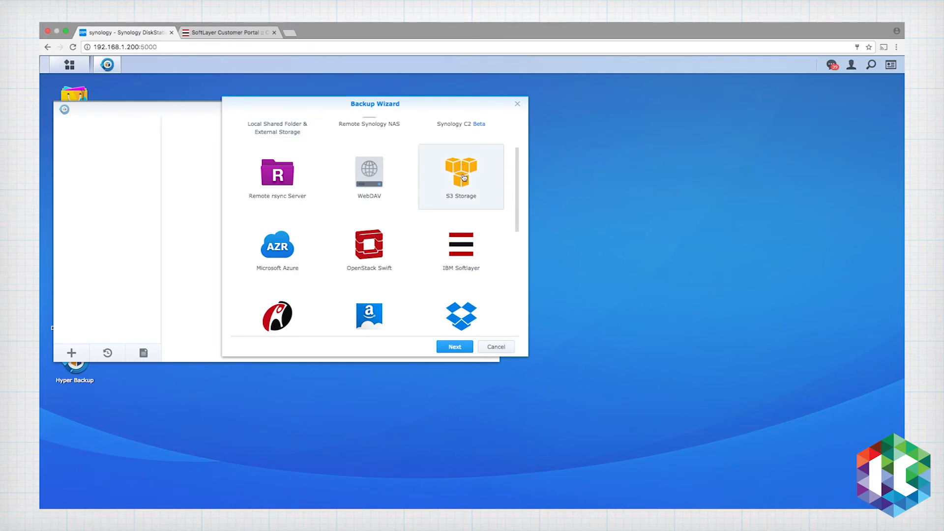
click(455, 348)
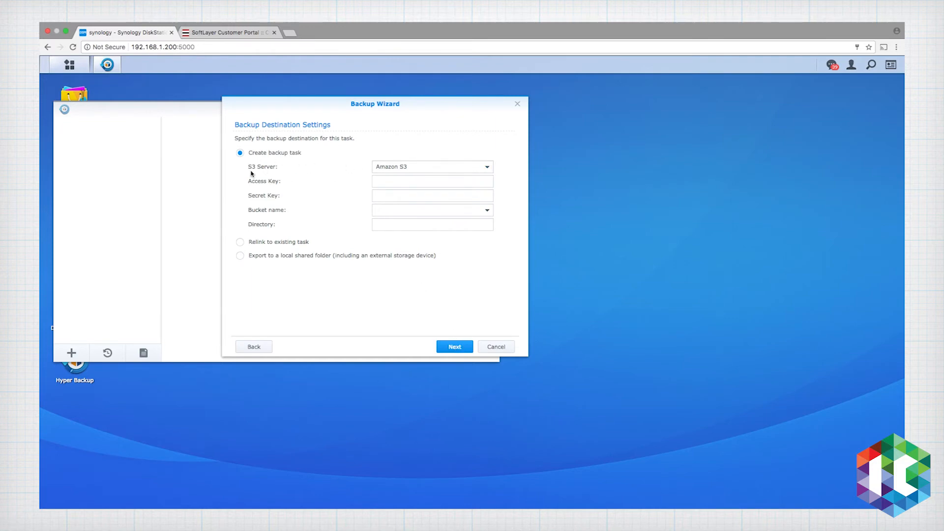
- Set the S3 server to Custom Server URL with the server address s3-api.us-geo.objectstorage.softlayer.net
click(426, 168)
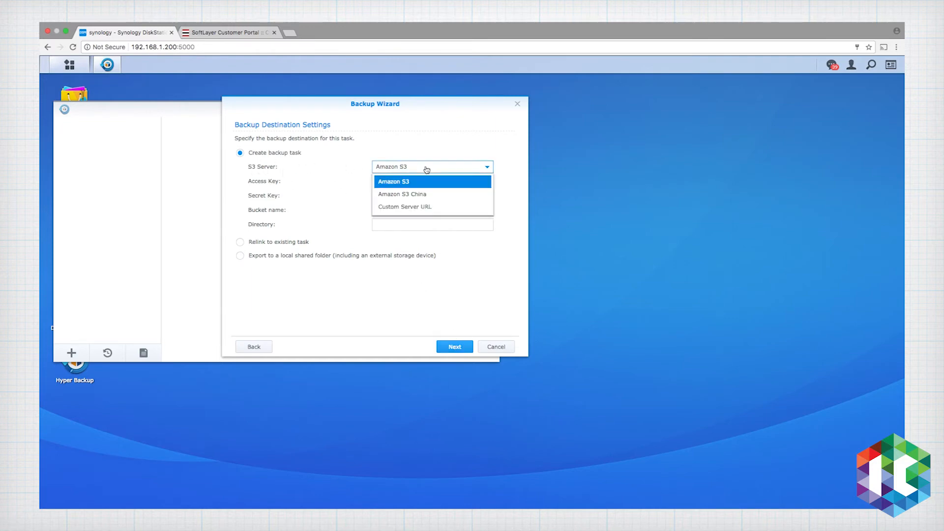
click(423, 206)
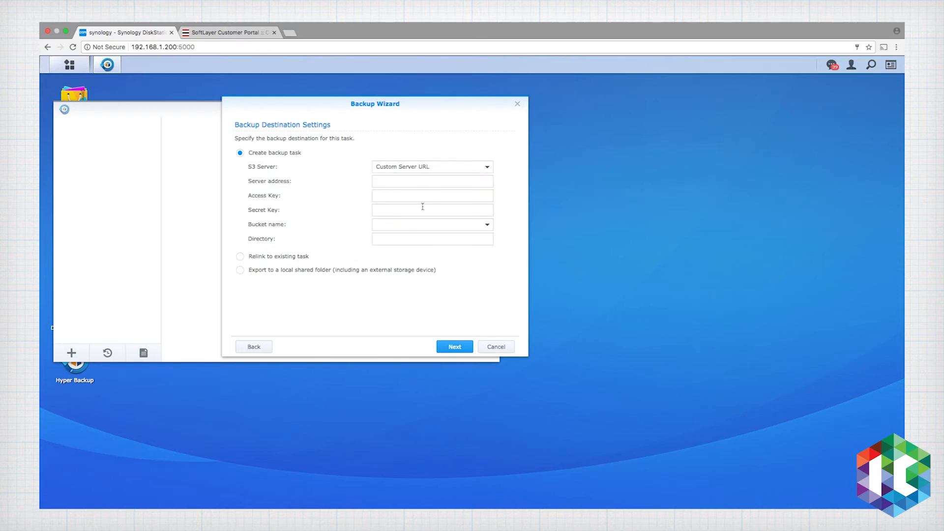
click(418, 181)
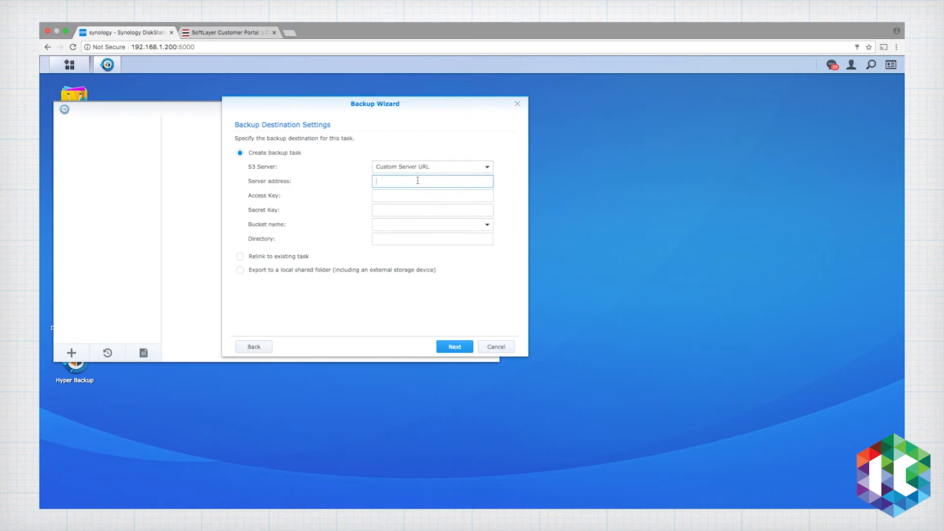
key(super+v)
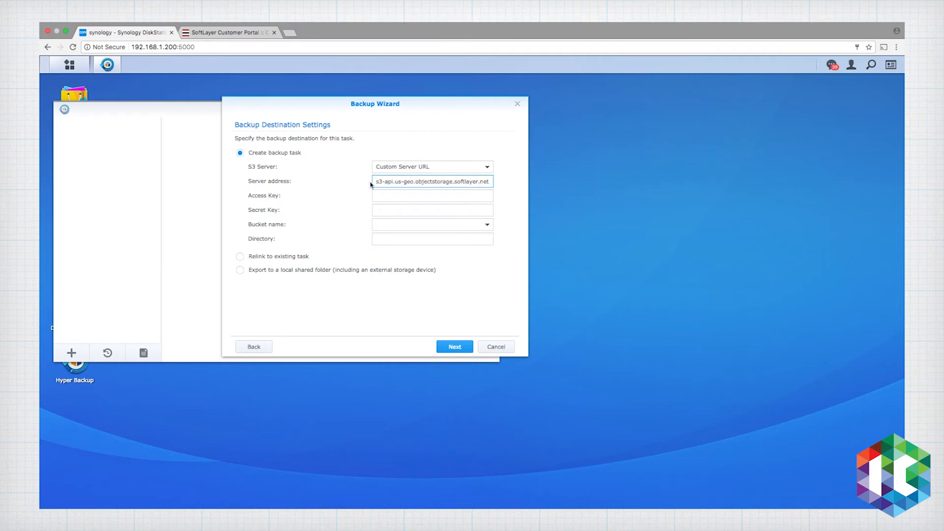
drag(470, 183, 495, 184)
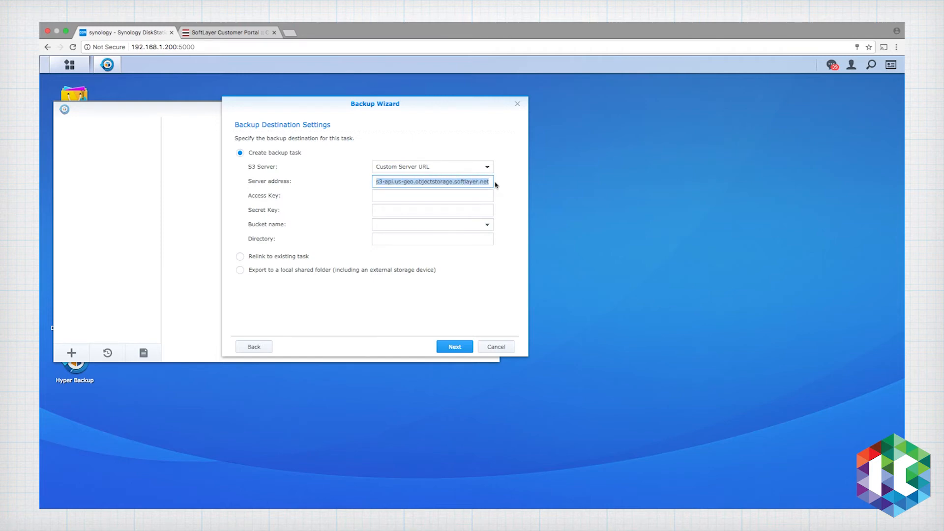
- Copy the access key ID and secret access key from the SoftLayer portal into the Backup Wizard's Access Key and Secret Key fields
click(431, 195)
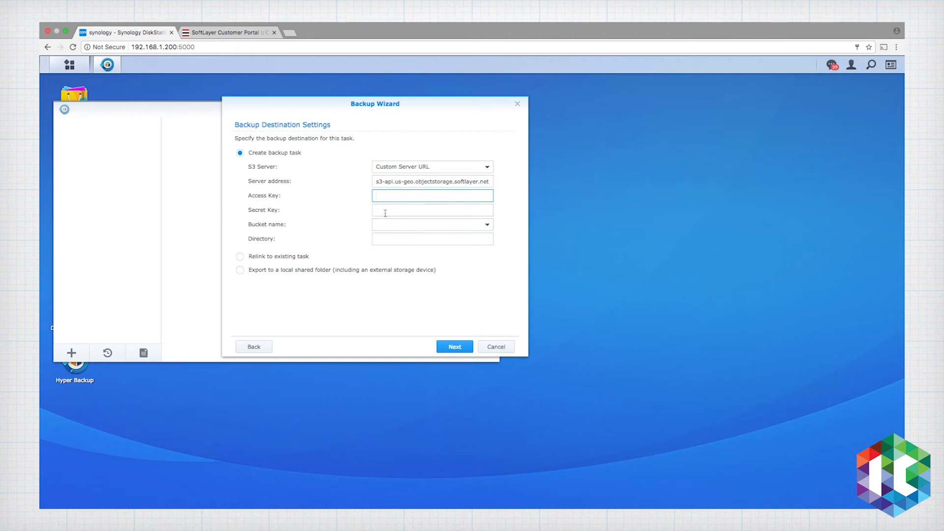
click(241, 34)
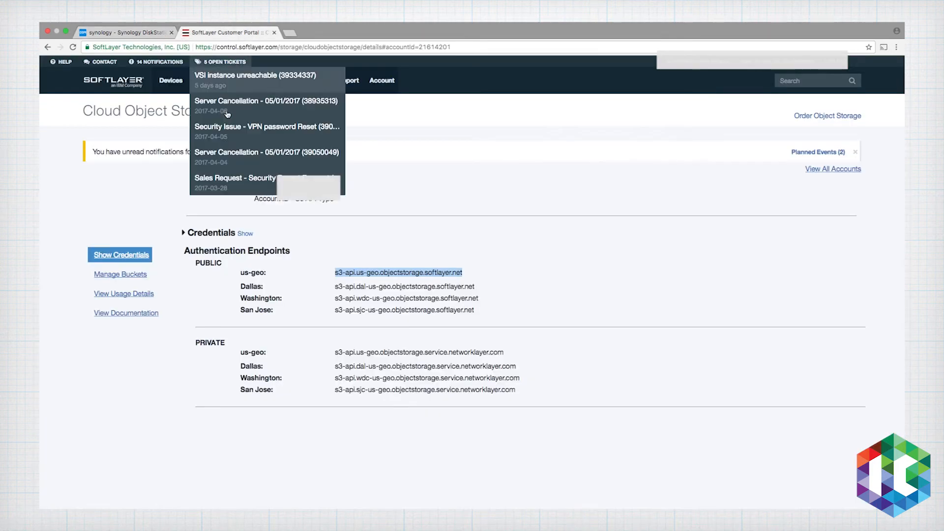
click(183, 233)
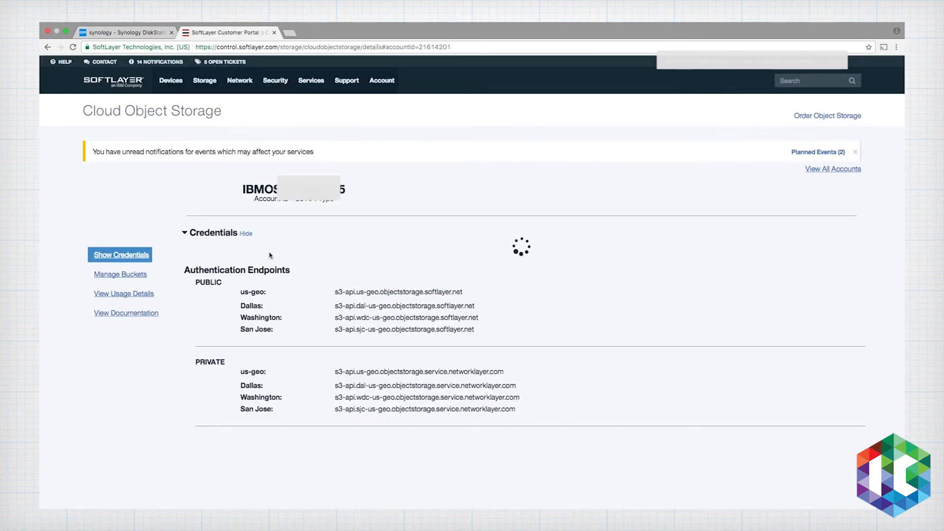
drag(342, 272, 234, 273)
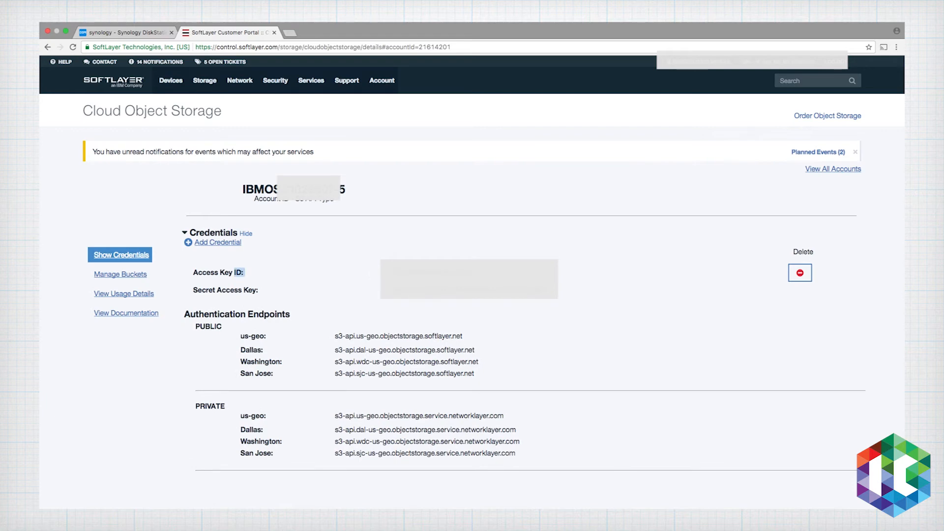
click(369, 273)
click(159, 34)
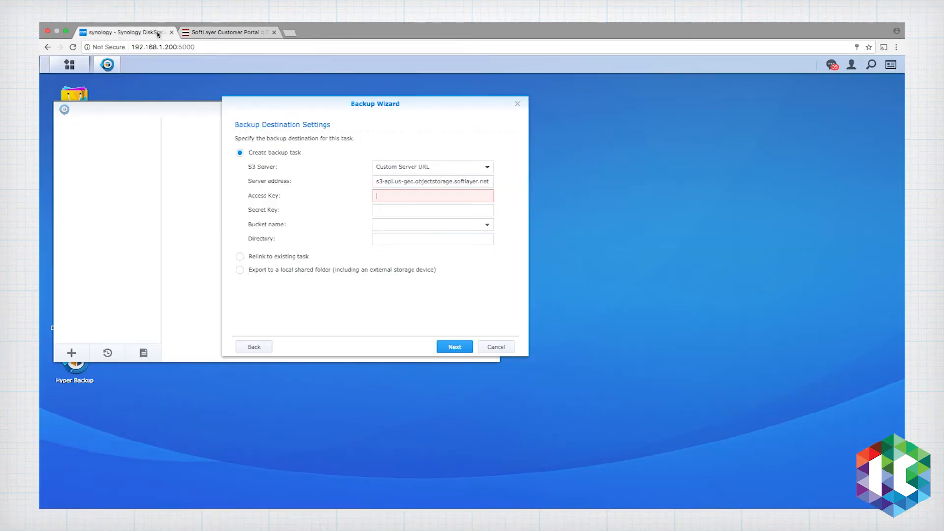
key(super+v)
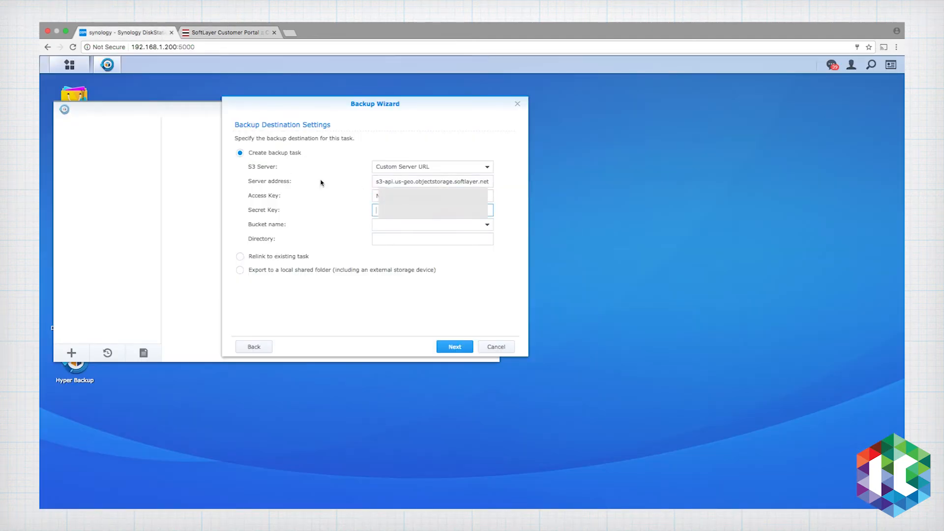
click(248, 35)
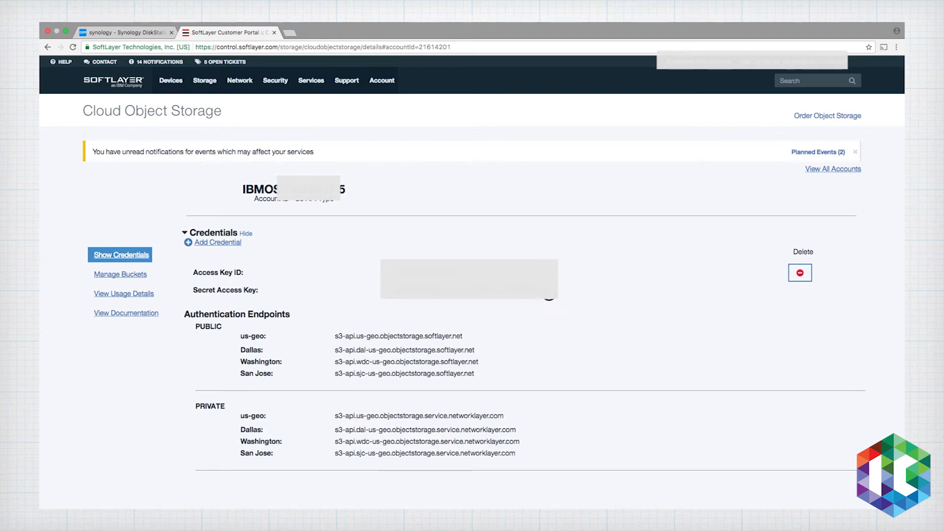
click(157, 34)
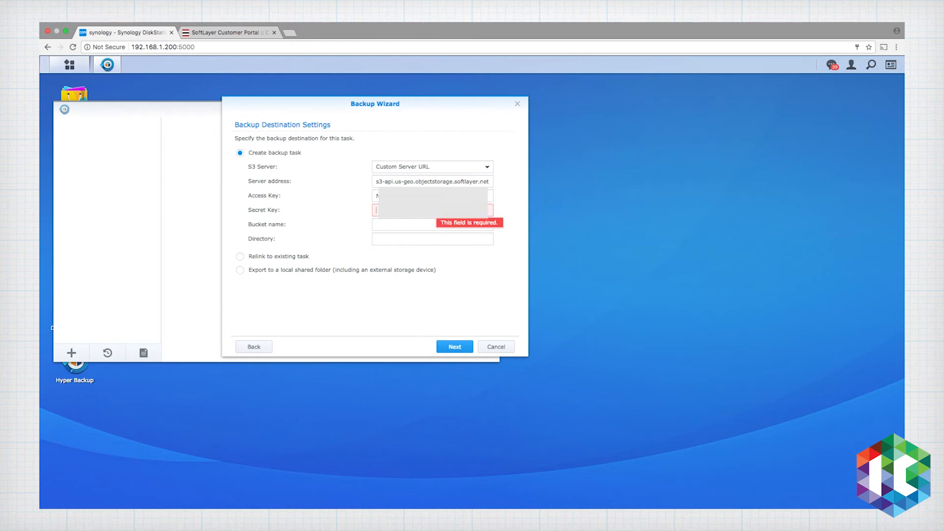
- Select the itiro-synology bucket and accept the destination settings with the directory synology_1
click(412, 226)
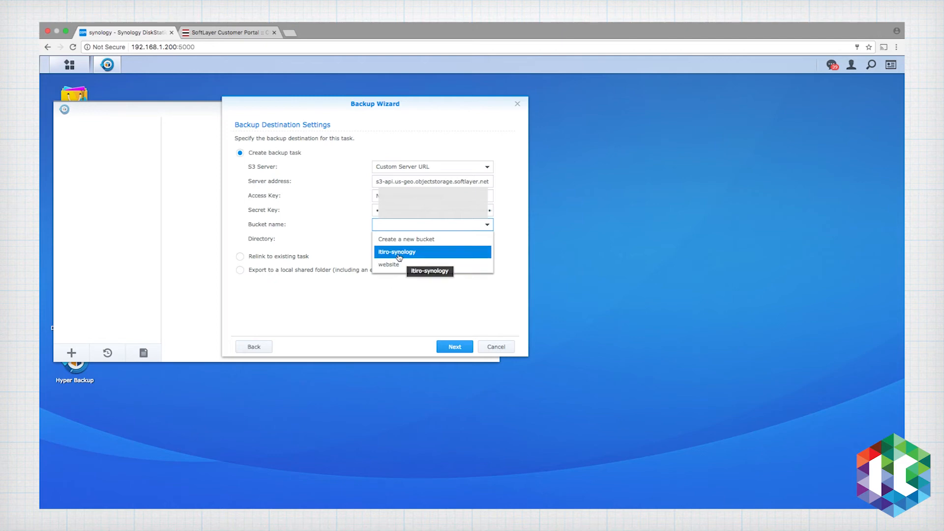
click(407, 252)
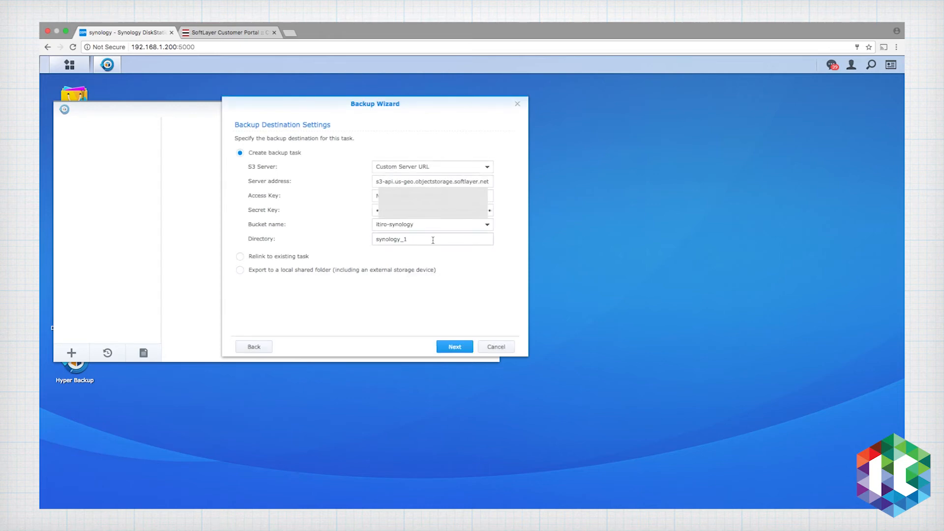
click(461, 350)
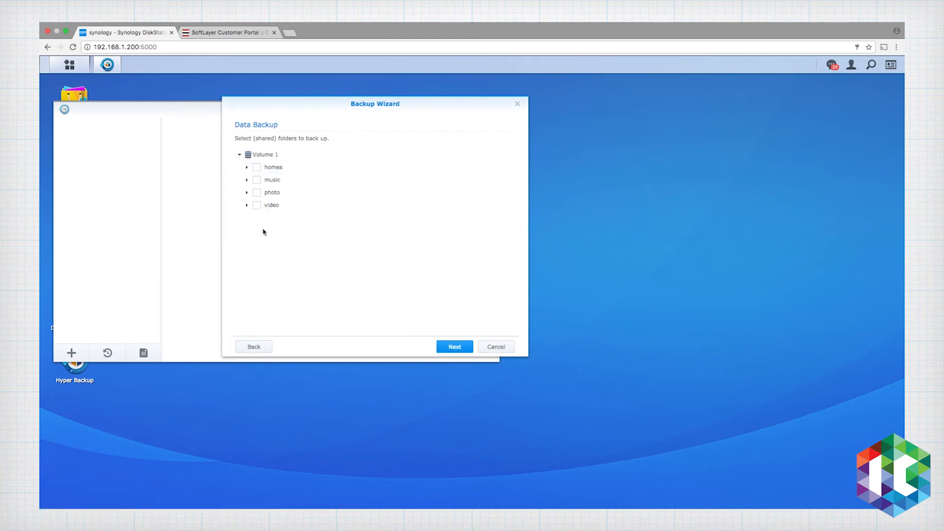
- Choose only the music shared folder on Volume 1 as the data to back up
click(247, 193)
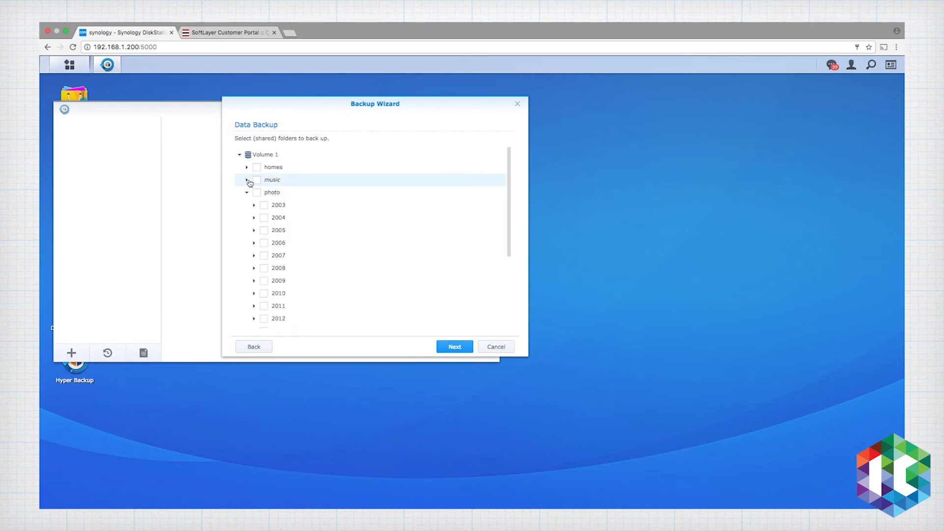
click(257, 180)
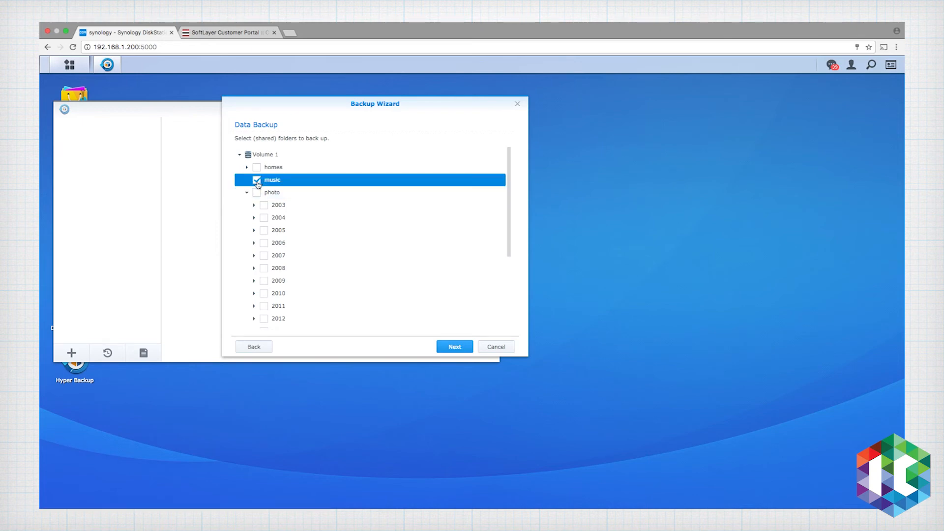
click(247, 192)
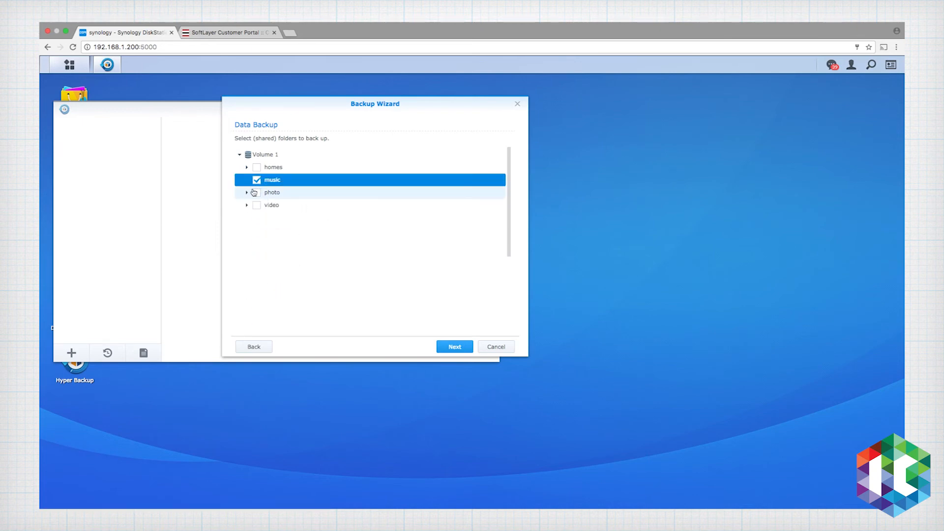
click(455, 347)
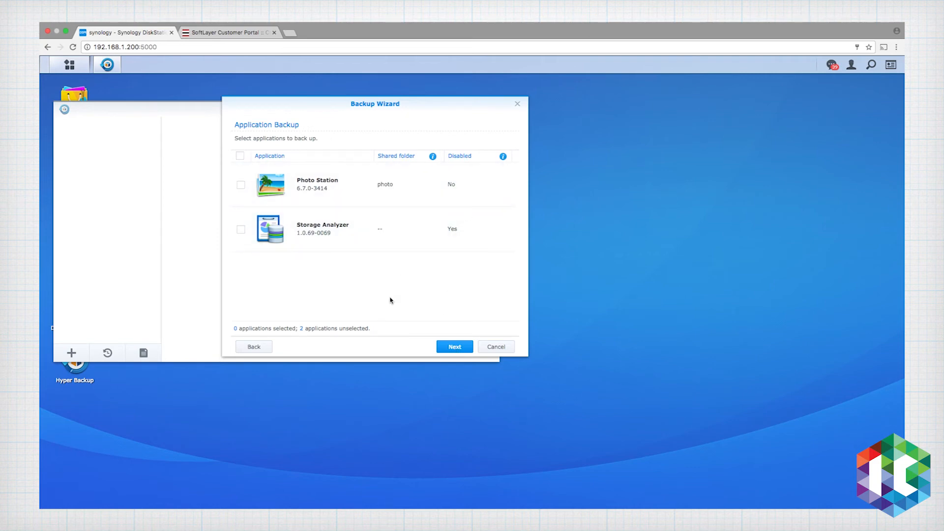
- Create the S3 Backup 1 task without applications, keeping the default backup and rotation settings, and start the backup immediately
click(453, 347)
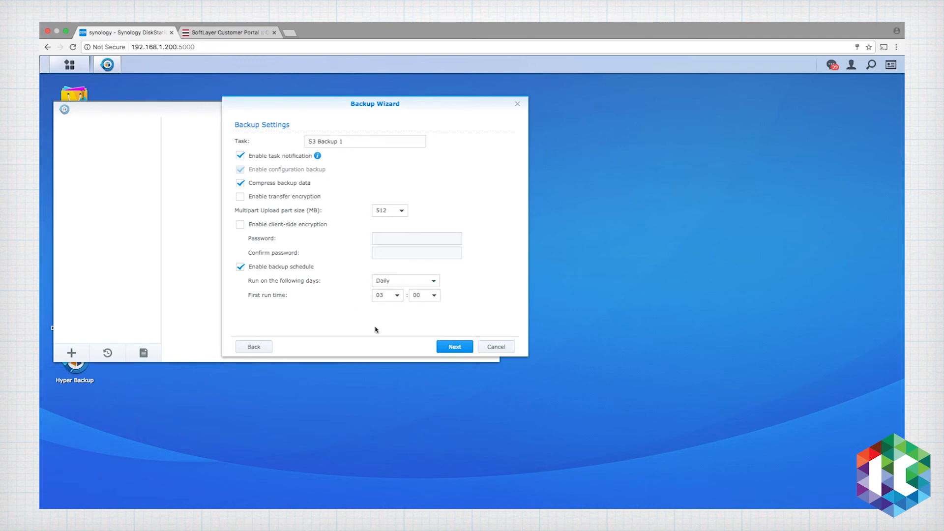
click(455, 347)
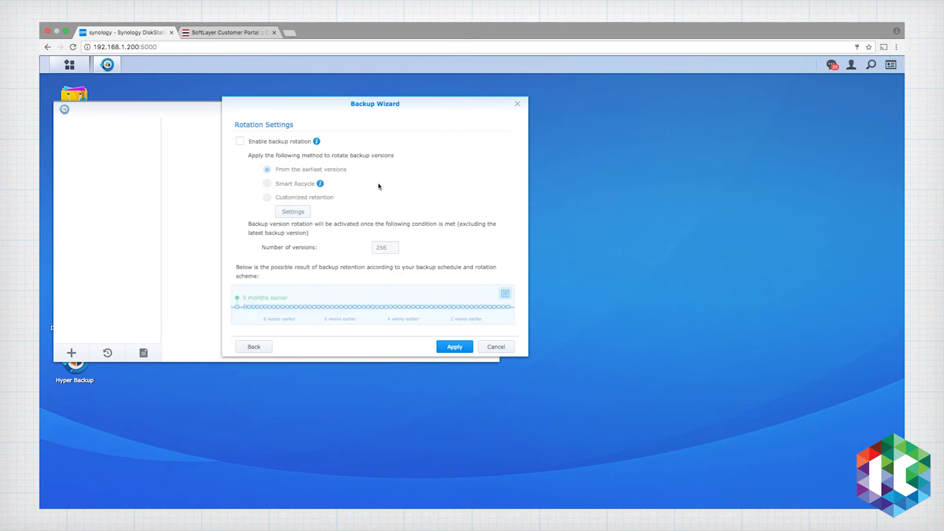
click(455, 348)
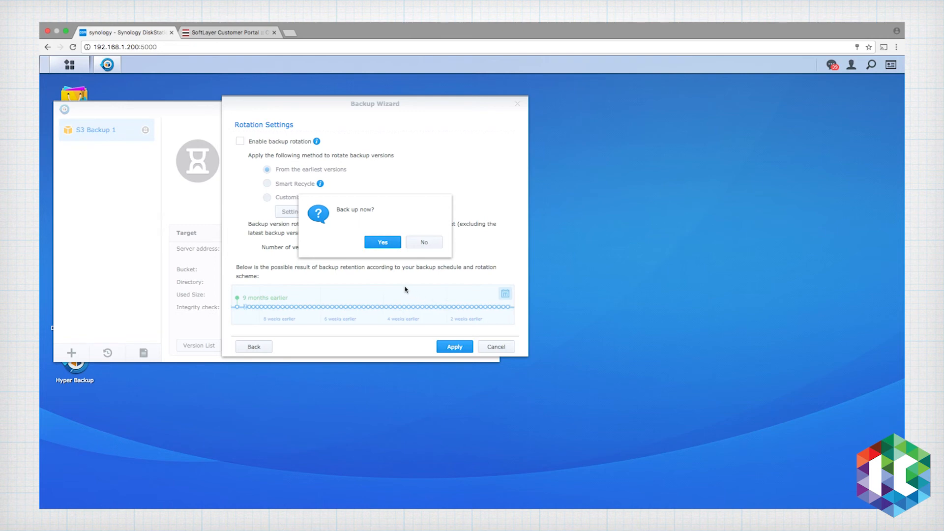
click(383, 243)
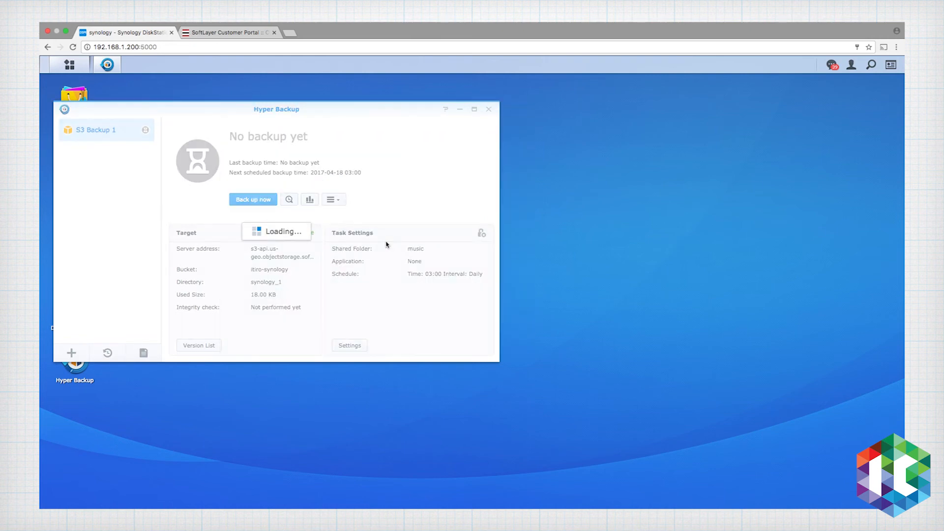